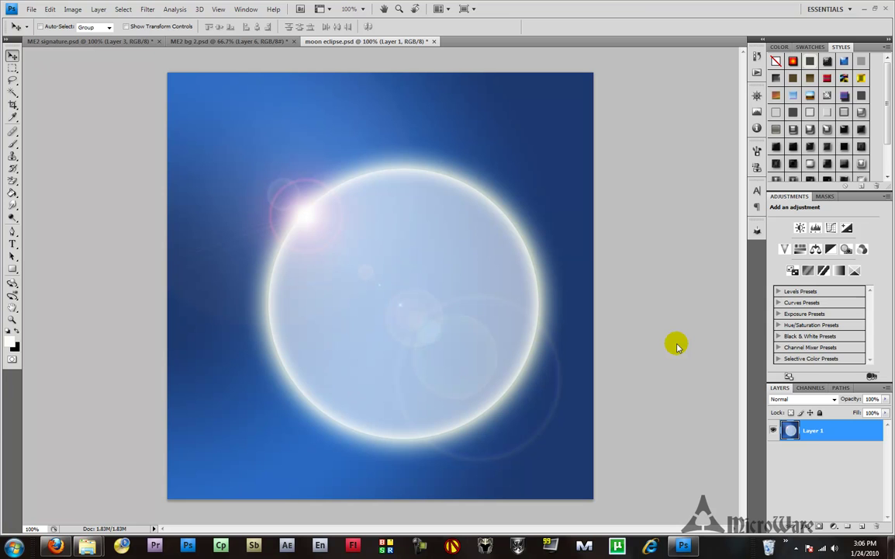
- Create a new 350 × 100 pixel document with a Transparent background
left_click(32, 12)
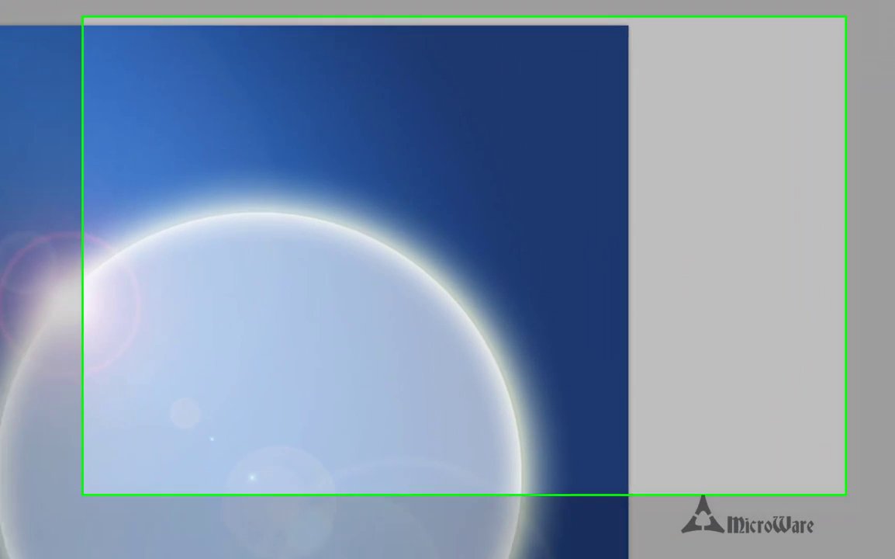
left_click(40, 22)
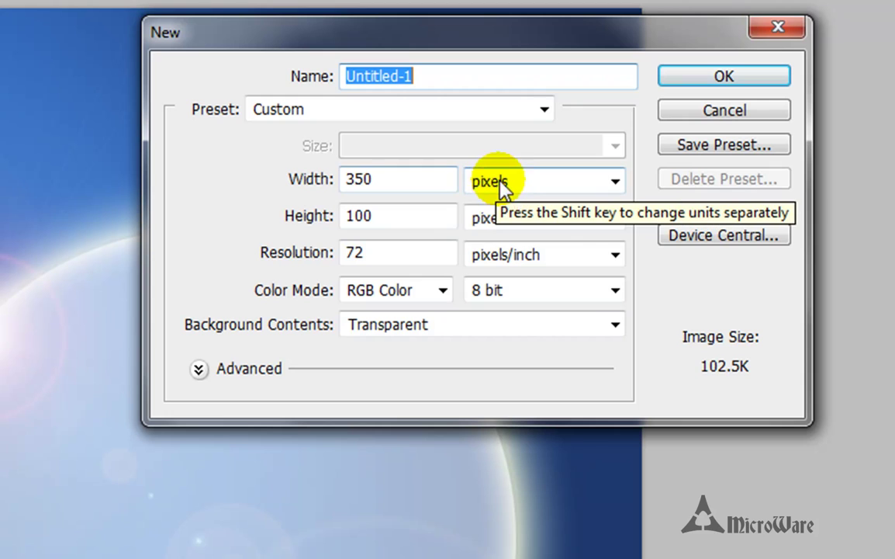
left_click(613, 187)
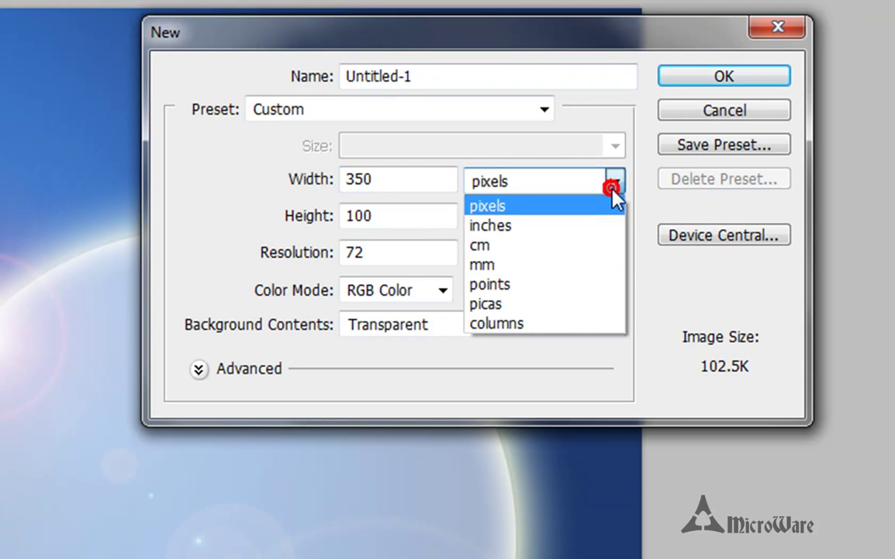
left_click(615, 200)
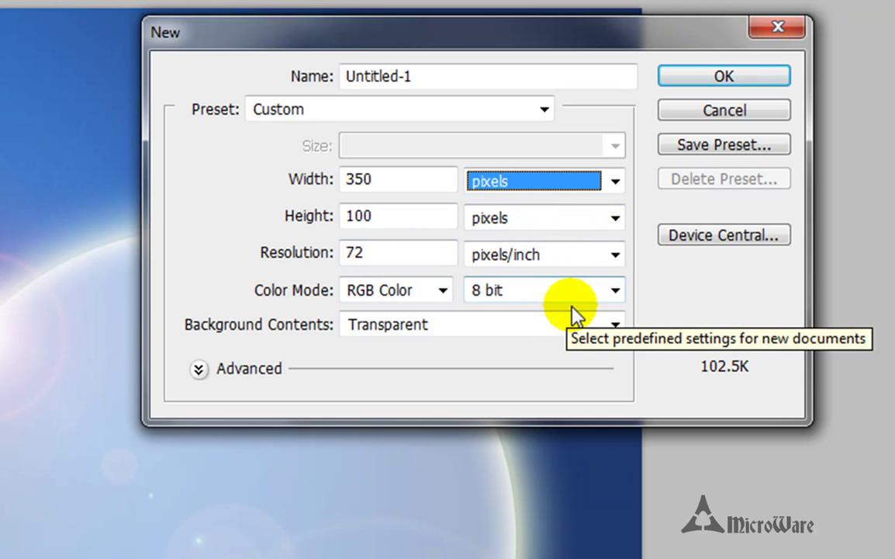
left_click(617, 328)
left_click(617, 327)
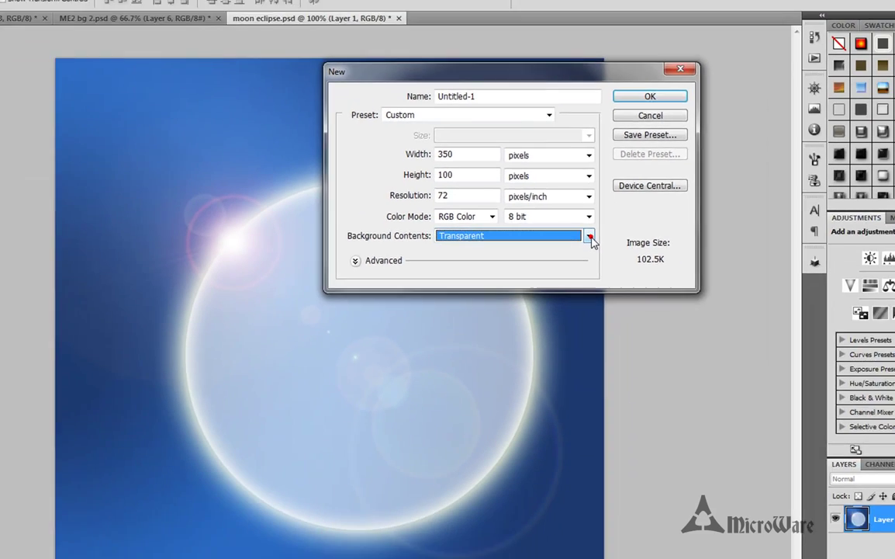
left_click(650, 96)
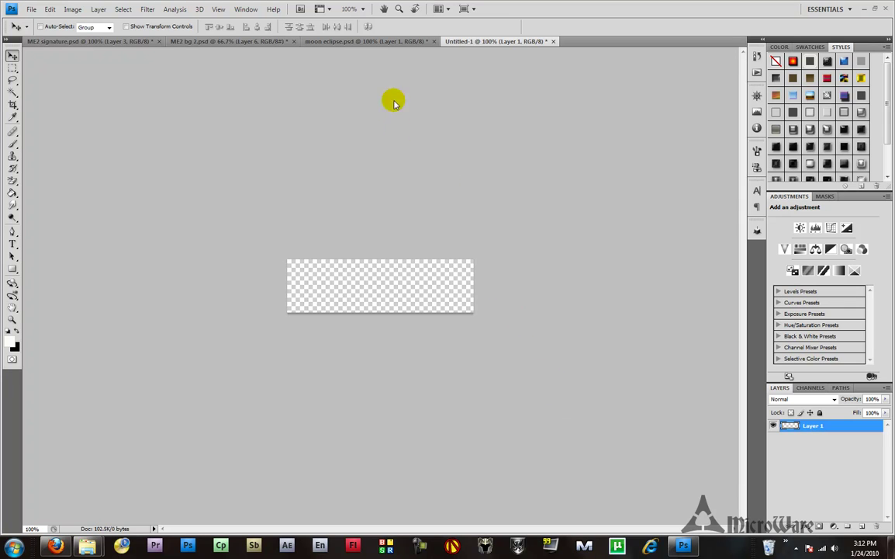
- Crop moon eclipse.psd to a wide horizontal strip keeping only the upper part of the moon
left_click(372, 43)
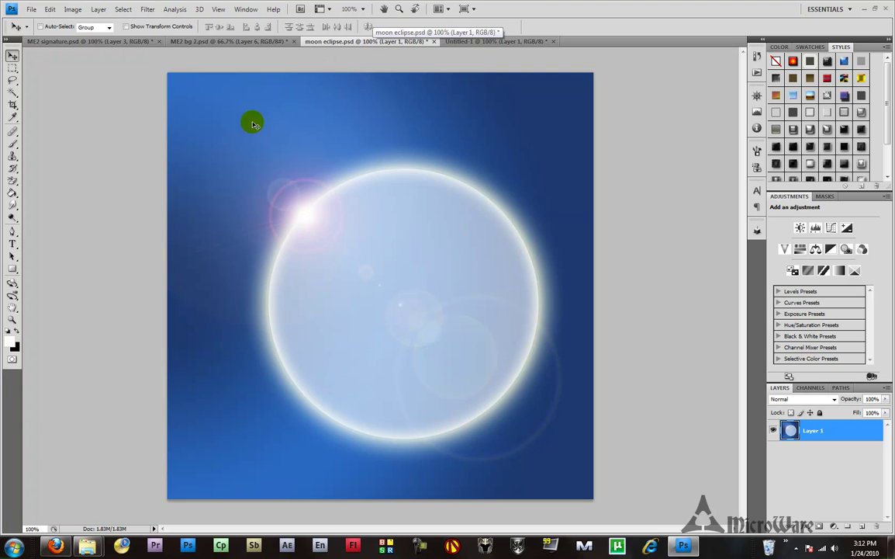
key("c")
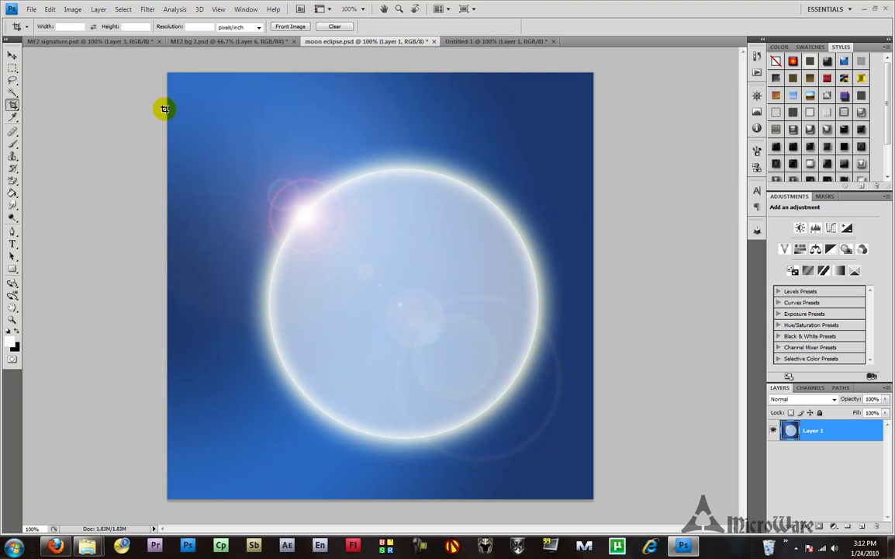
left_click_drag(163, 101, 597, 346)
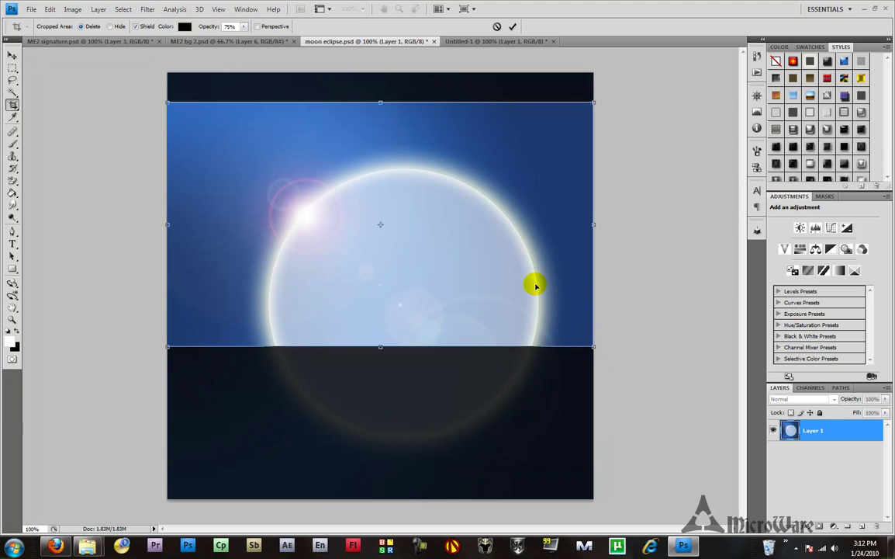
right_click(412, 227)
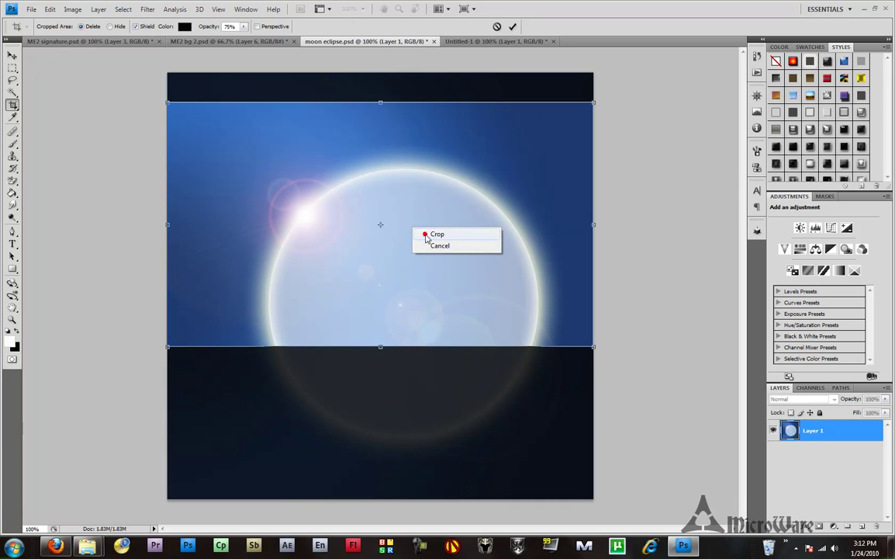
left_click(426, 235)
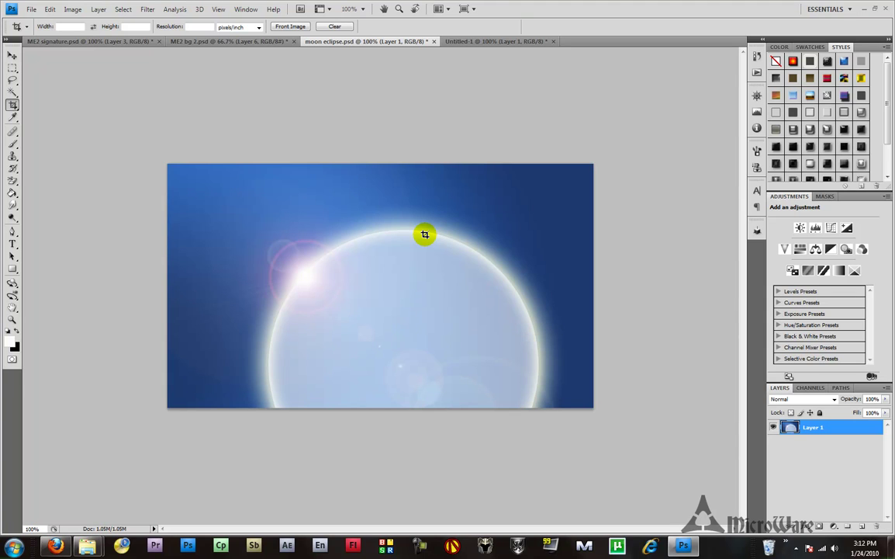
- Move the cropped moon strip into the Untitled-1 banner as Layer 2
key("v")
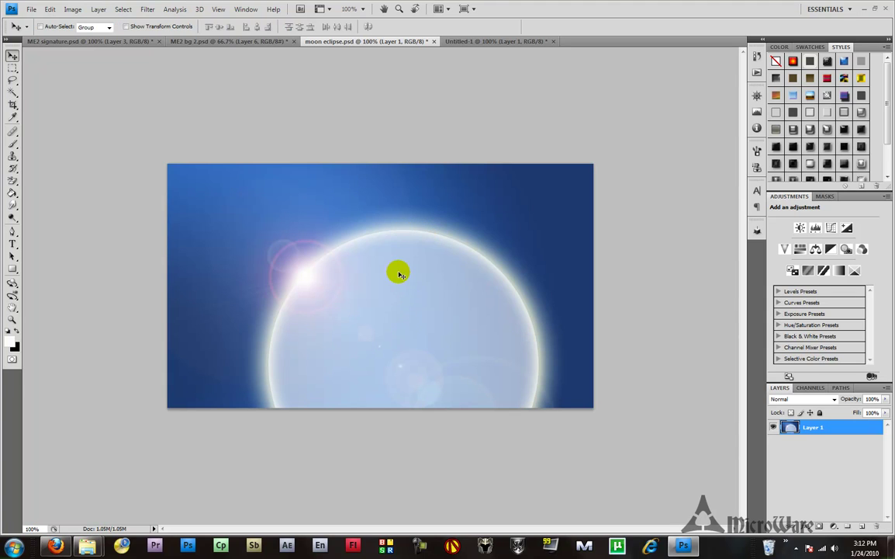
left_click_drag(398, 273, 481, 316)
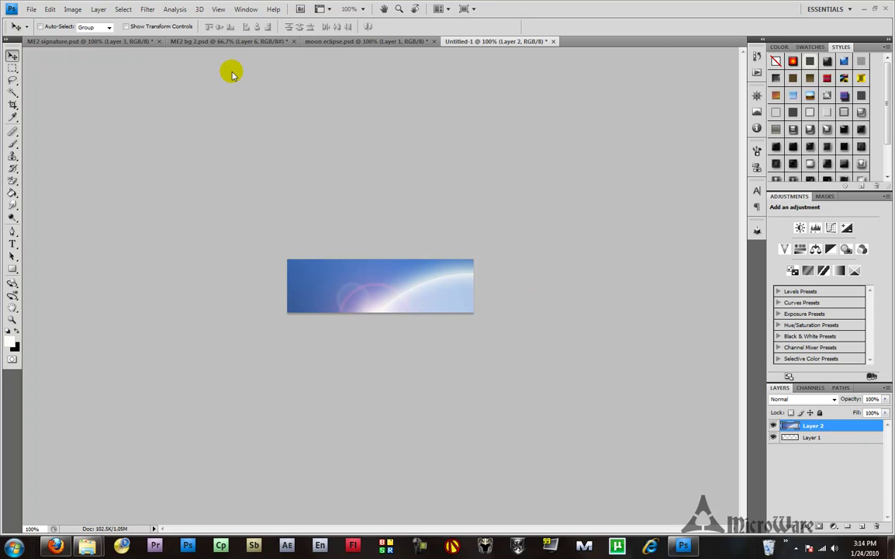
- Bring the Mass Effect 2 logo from ME2 bg 2.psd into the banner's left side
left_click(203, 43)
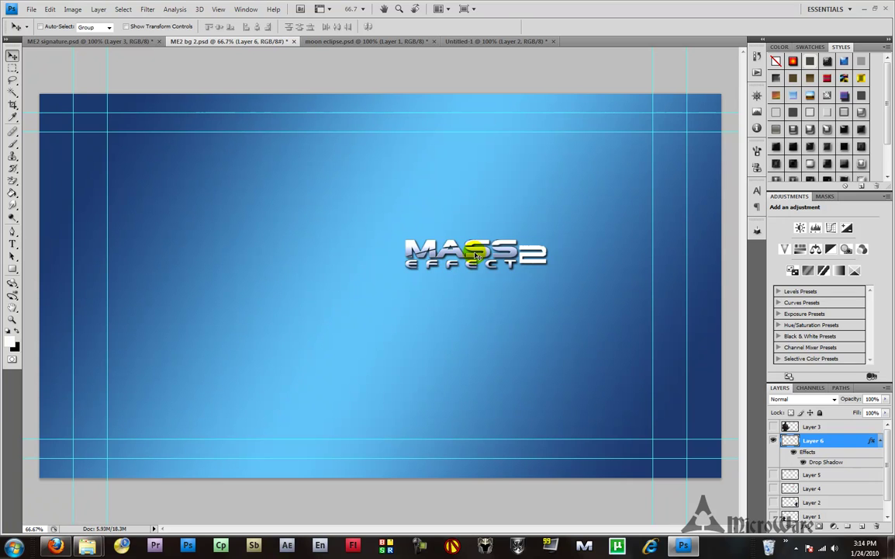
left_click_drag(428, 227, 407, 66)
left_click_drag(463, 76, 482, 45)
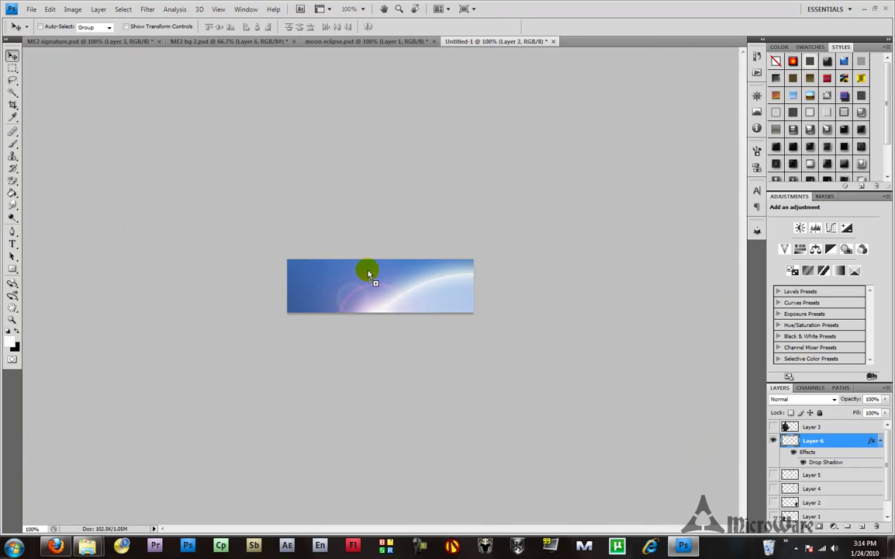
left_click_drag(368, 273, 388, 287)
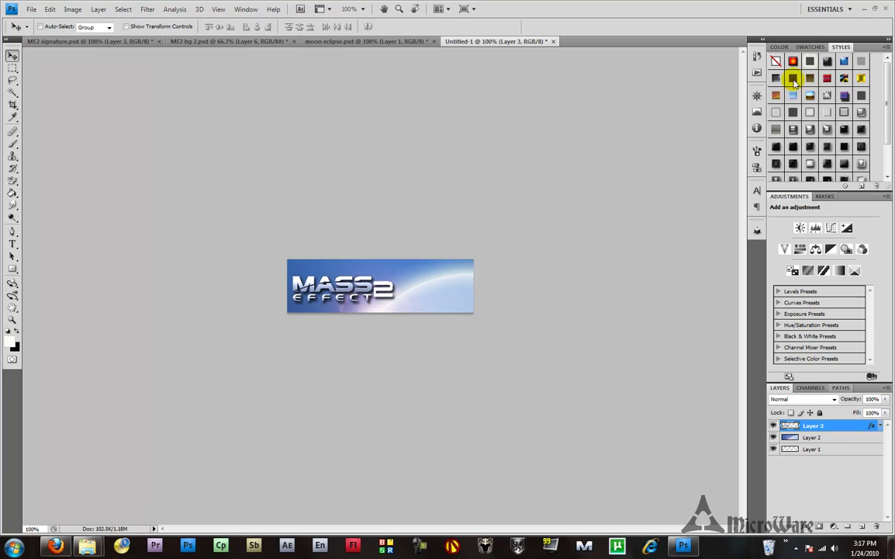
- Apply the Sepia Tone style to the logo layer and add a Drop Shadow in its Blending Options
left_click(793, 79)
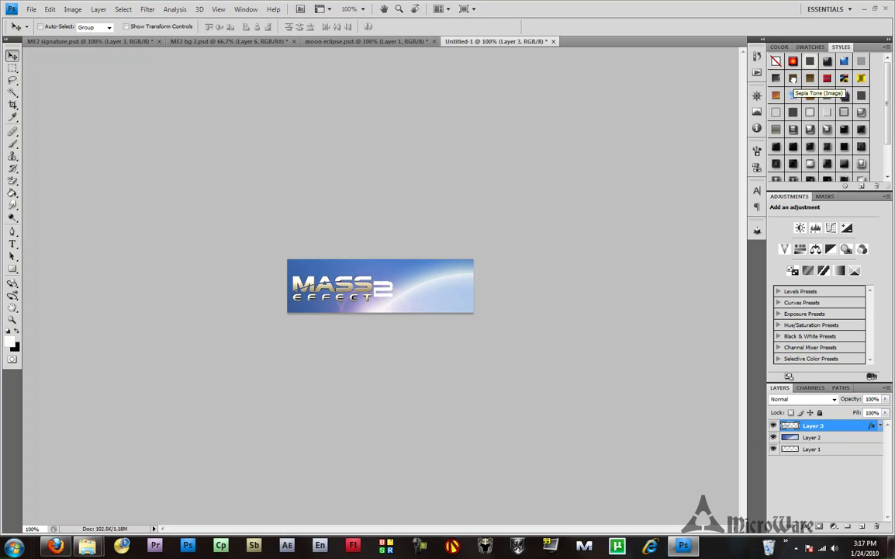
left_click(793, 78)
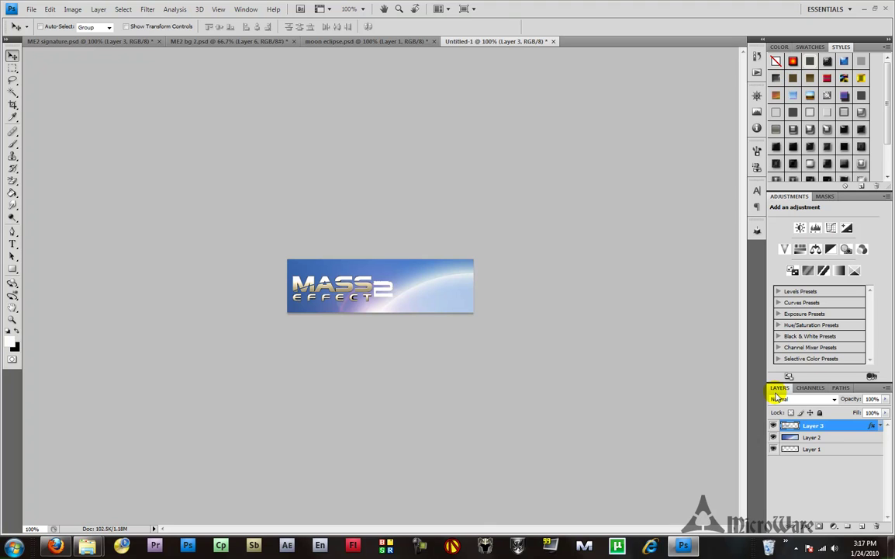
right_click(830, 430)
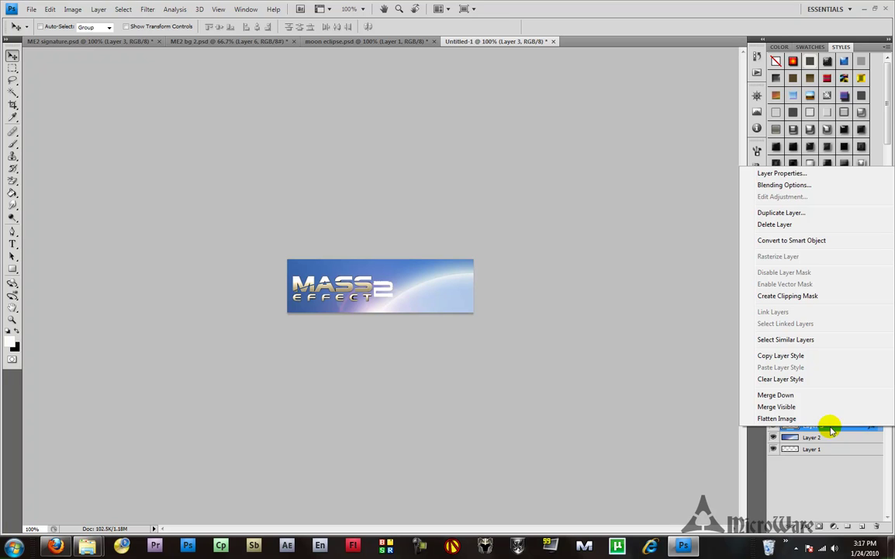
left_click(785, 185)
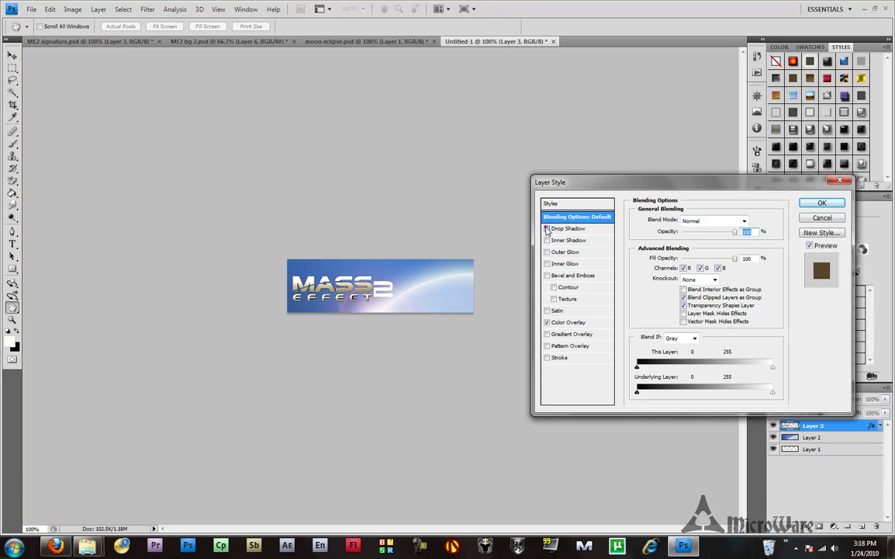
left_click(547, 229)
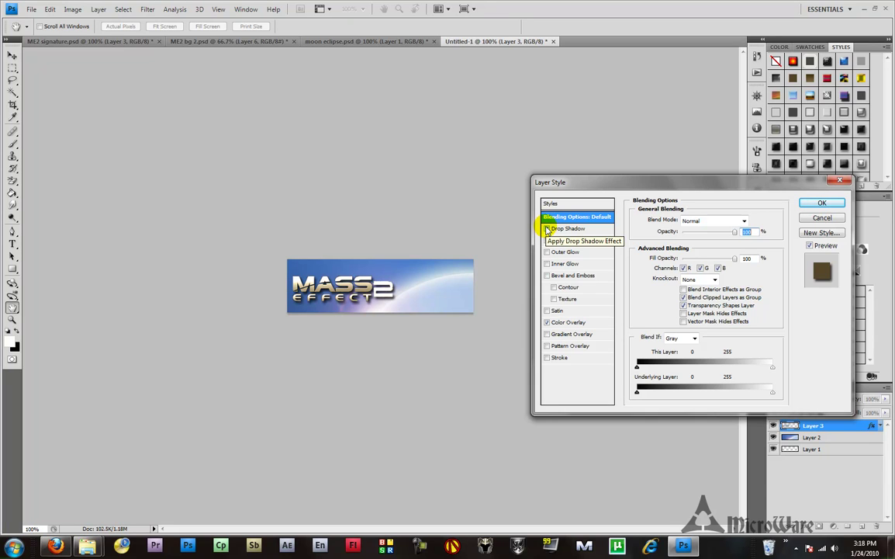
left_click(814, 206)
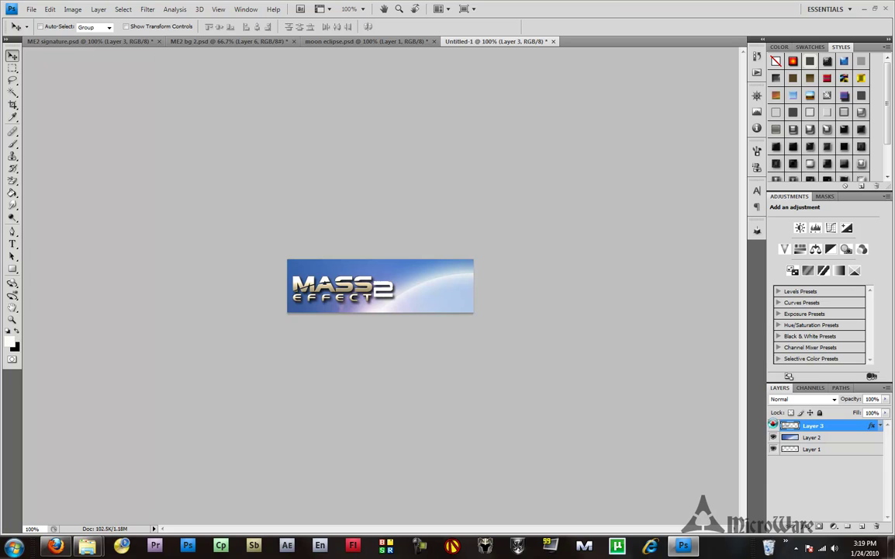
- Rename Layer 3, the logo layer, to 'me2 text'
left_click(774, 425)
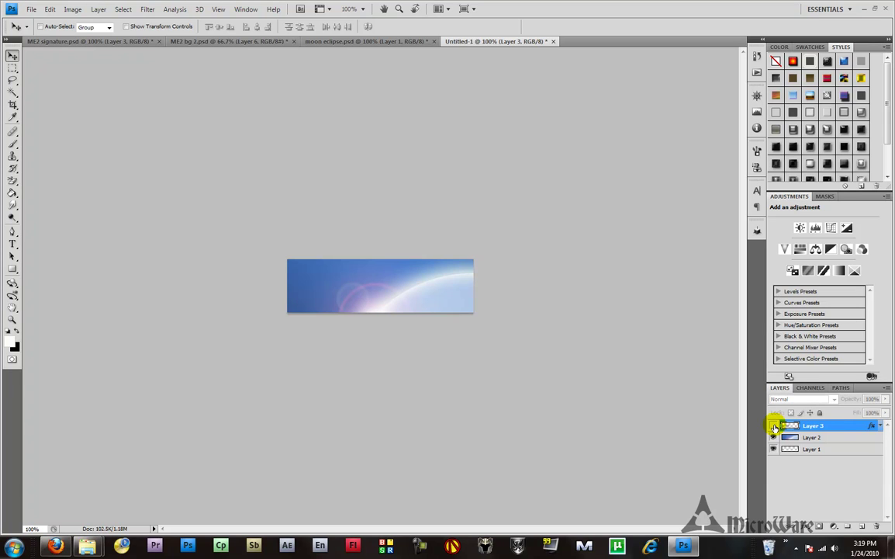
left_click(773, 425)
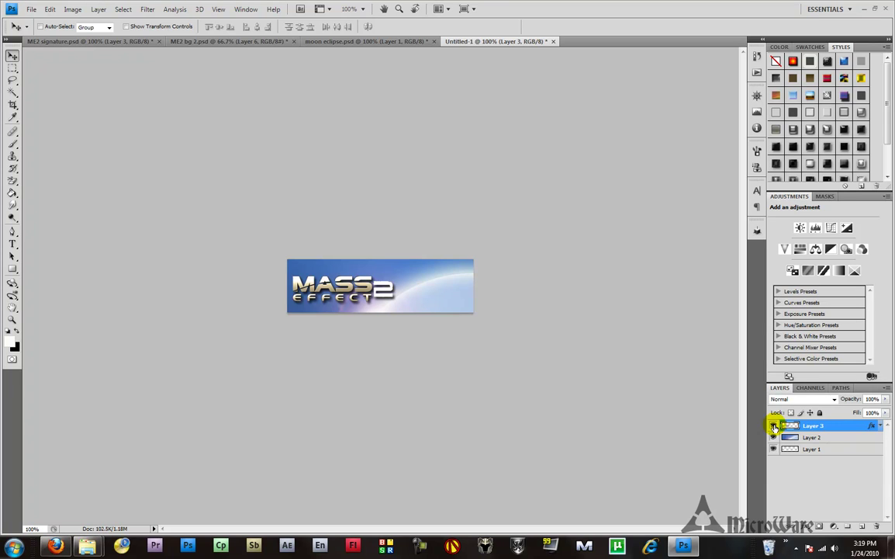
double_click(812, 426)
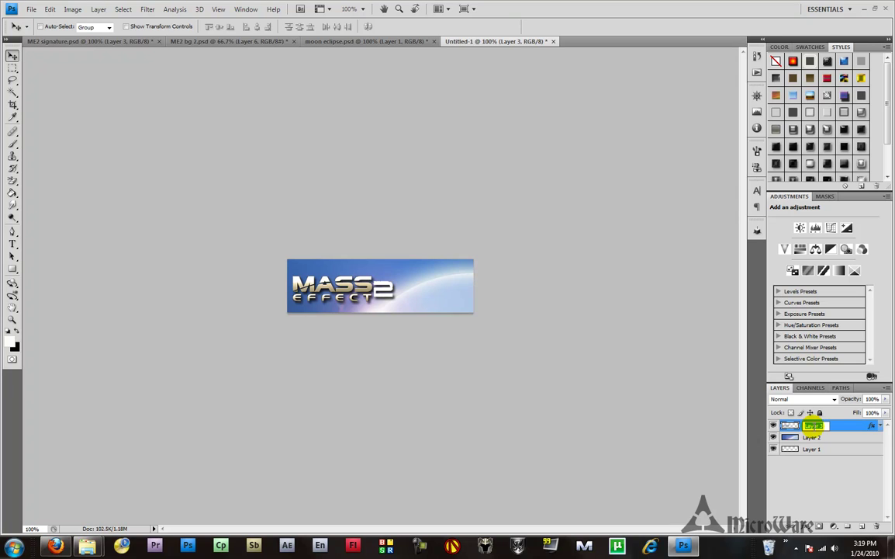
type("mass te")
type("xt")
left_click(789, 426)
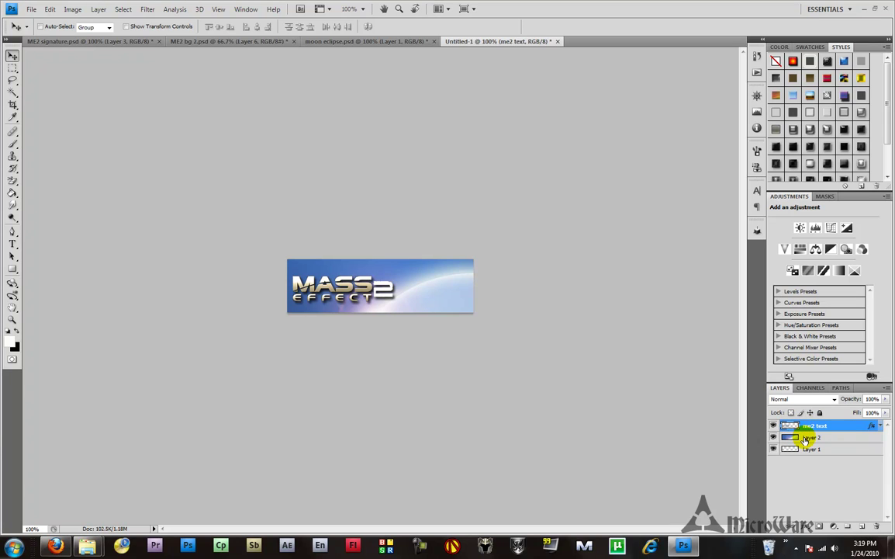
- Toggle the background layer's and Layer 1's visibility to check their content
left_click(774, 438)
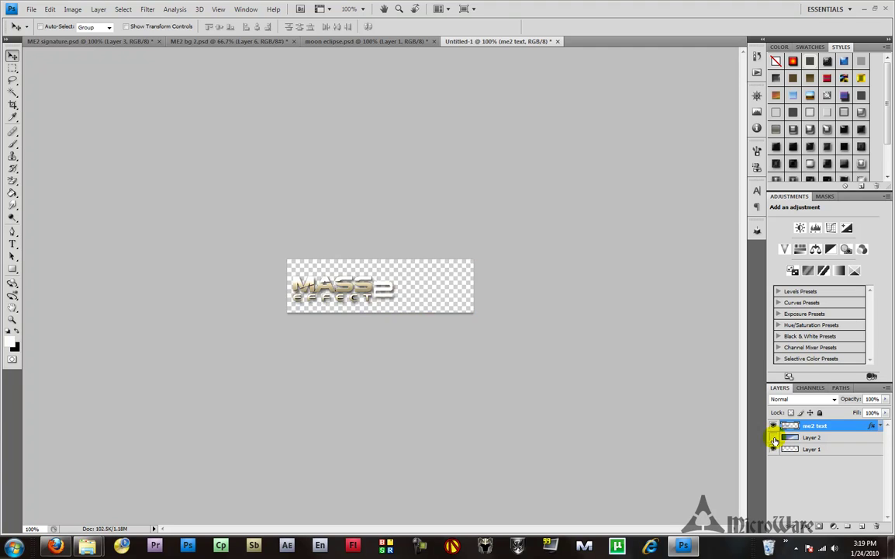
left_click(773, 438)
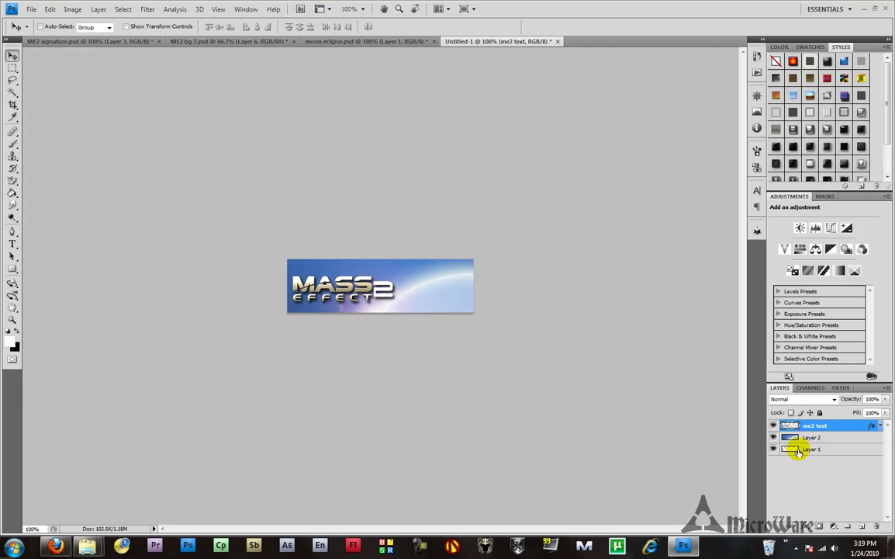
left_click(780, 451)
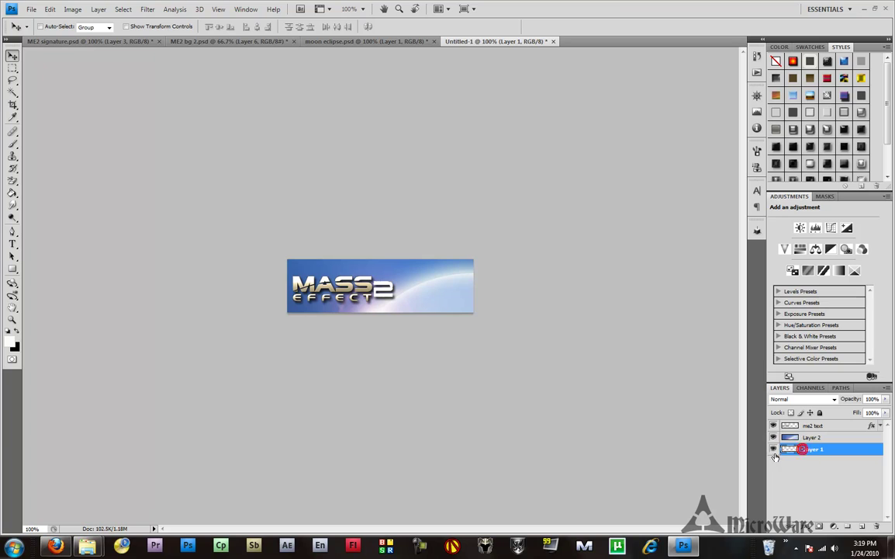
left_click(774, 450)
left_click(780, 450)
- Delete Layer 1 and show the Animation panel from the Window menu
right_click(791, 451)
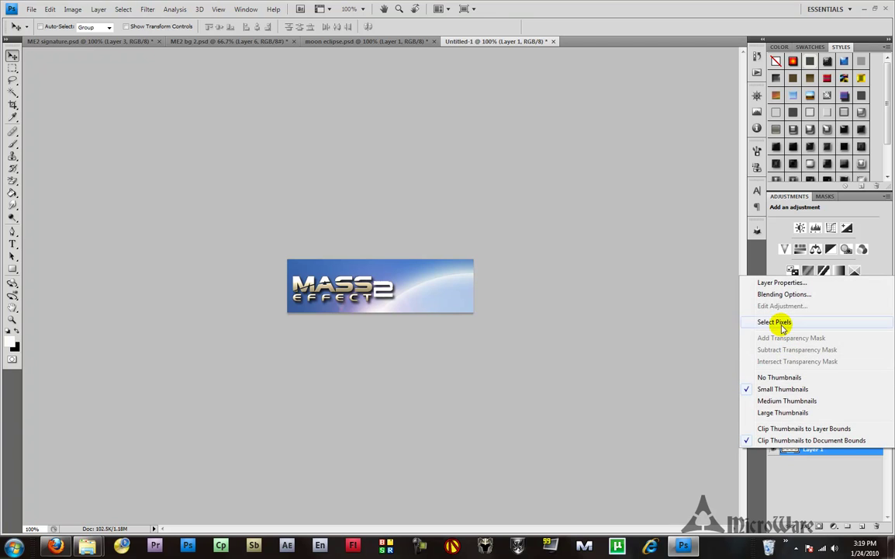
right_click(835, 450)
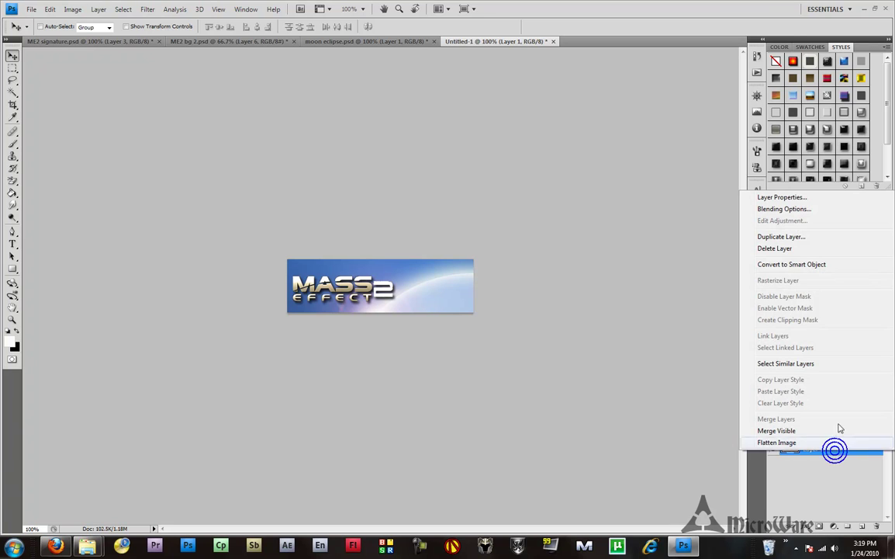
left_click(782, 248)
left_click(425, 200)
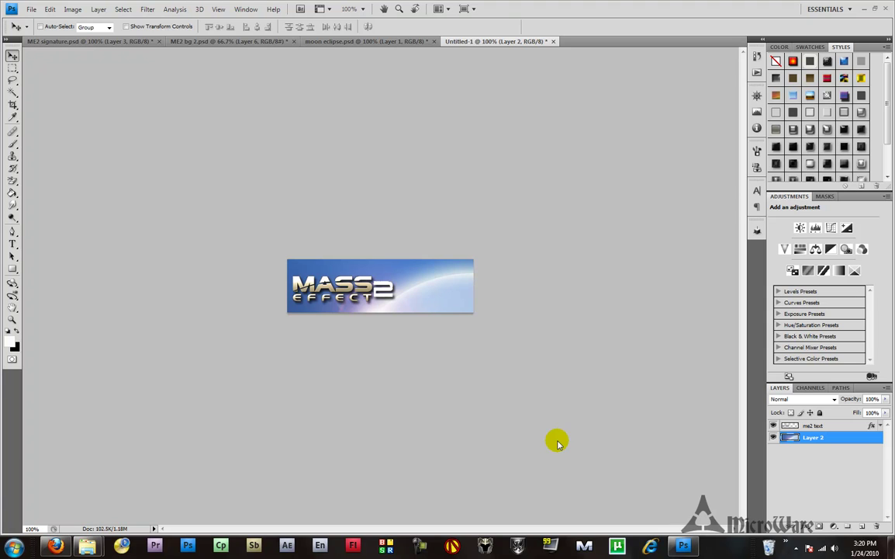
left_click(246, 9)
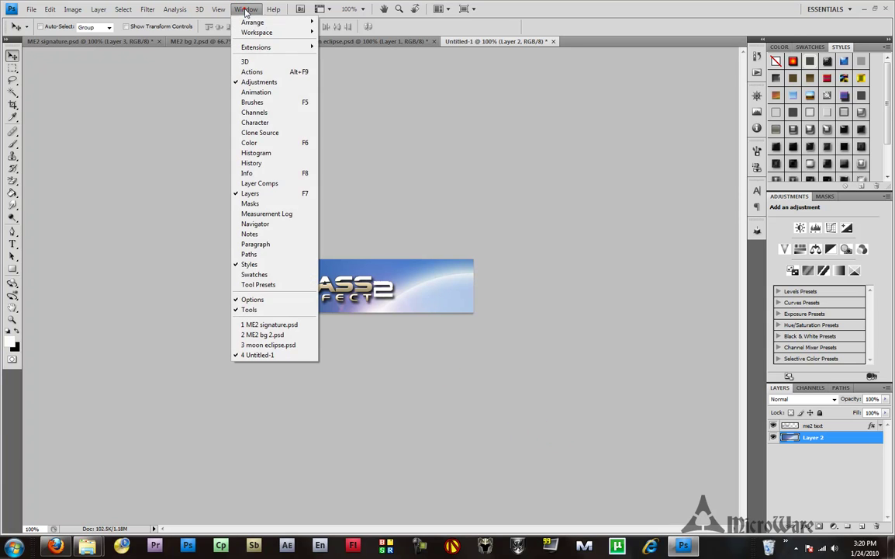
left_click(238, 94)
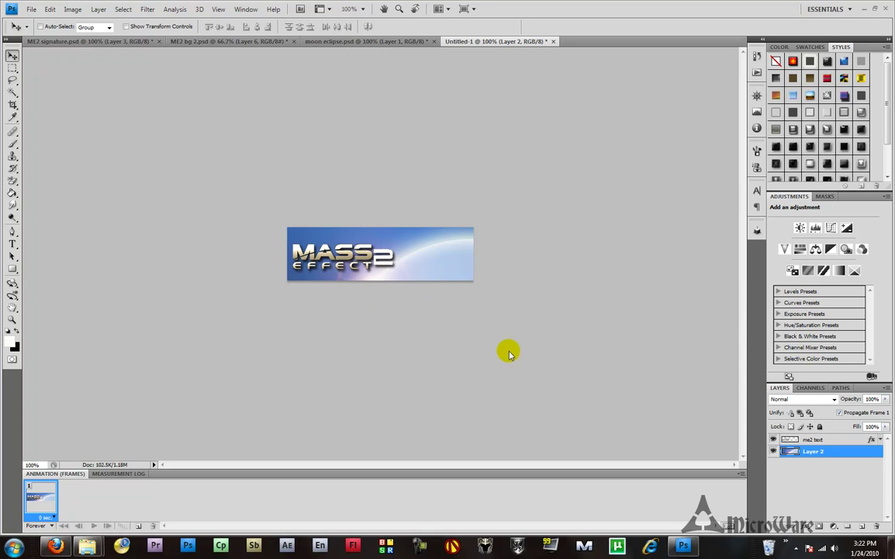
- Push the me2 text logo off the left edge and lower Layer 2's light arc out of view
left_click(811, 440)
left_click_drag(353, 258, 237, 254)
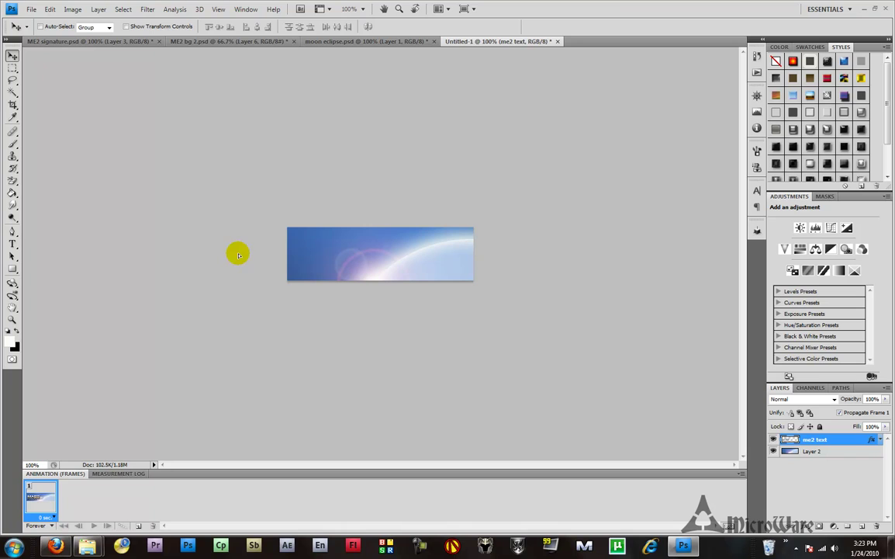
left_click(808, 451)
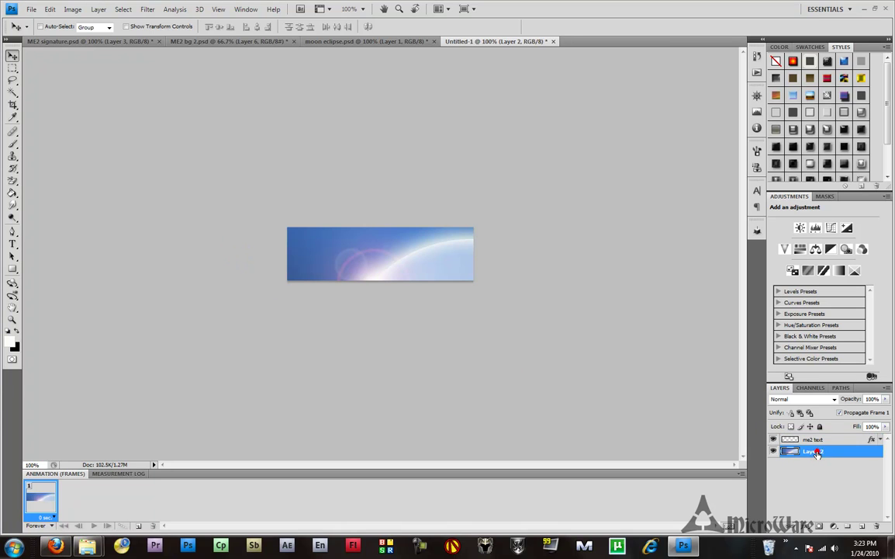
left_click_drag(448, 248, 444, 286)
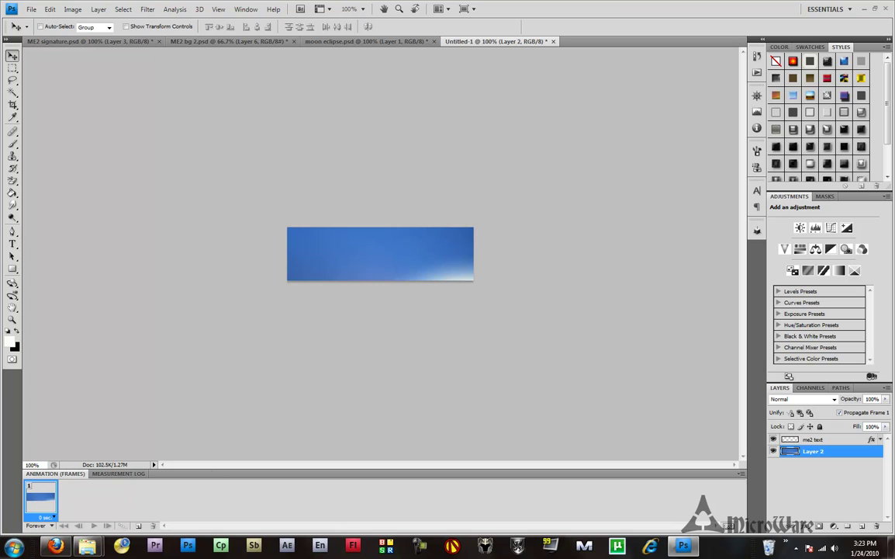
- Duplicate frame 1, then raise Layer 2's light arc and slide the me2 text logo back onto the banner
left_click(139, 526)
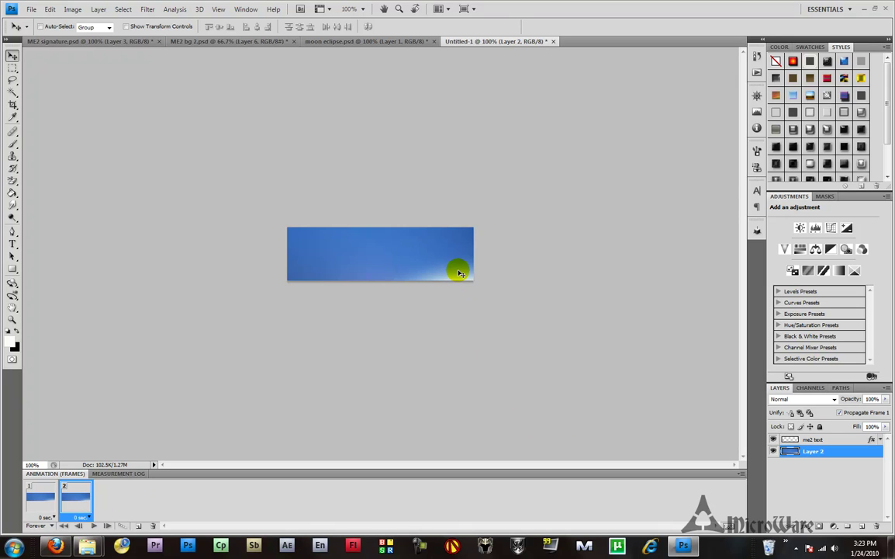
left_click_drag(460, 273, 460, 235)
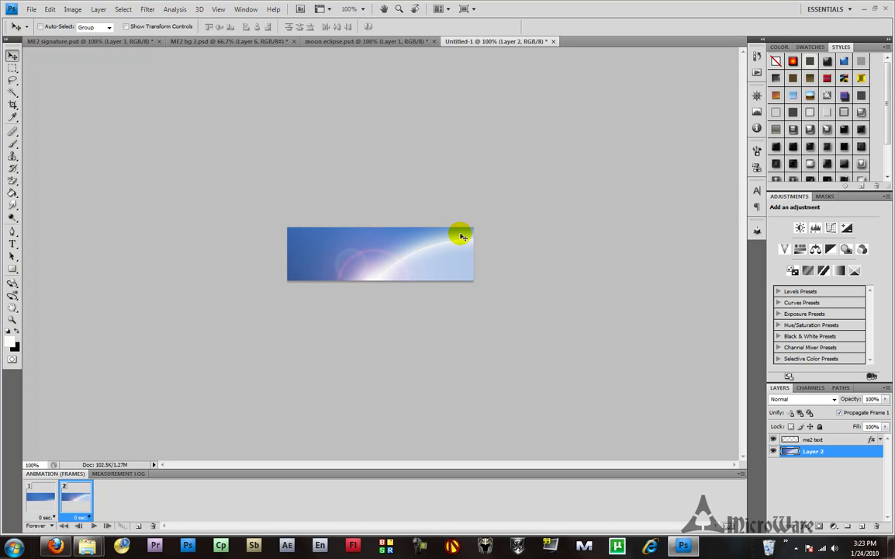
left_click(793, 440)
left_click_drag(250, 261, 380, 258)
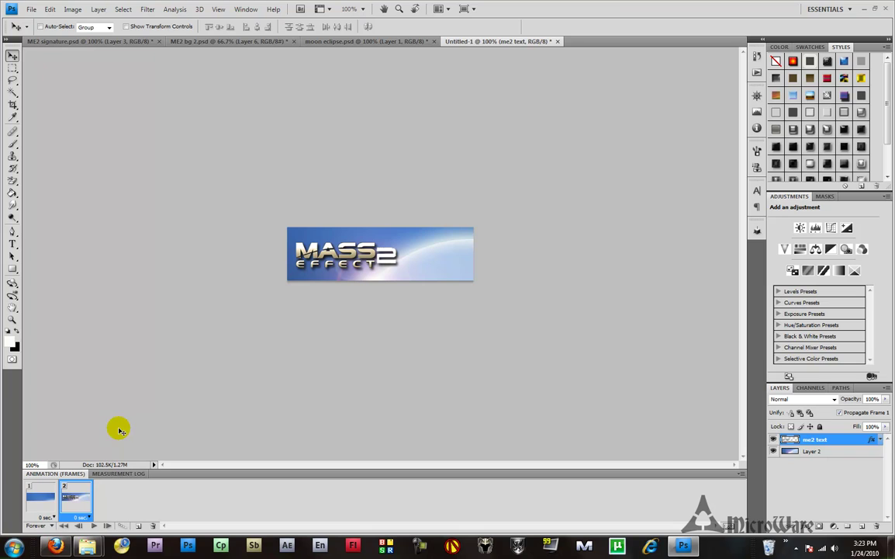
- Tween frames 1 and 2 with 10 in-between frames, making 12 frames in total
left_click(48, 501, "shift")
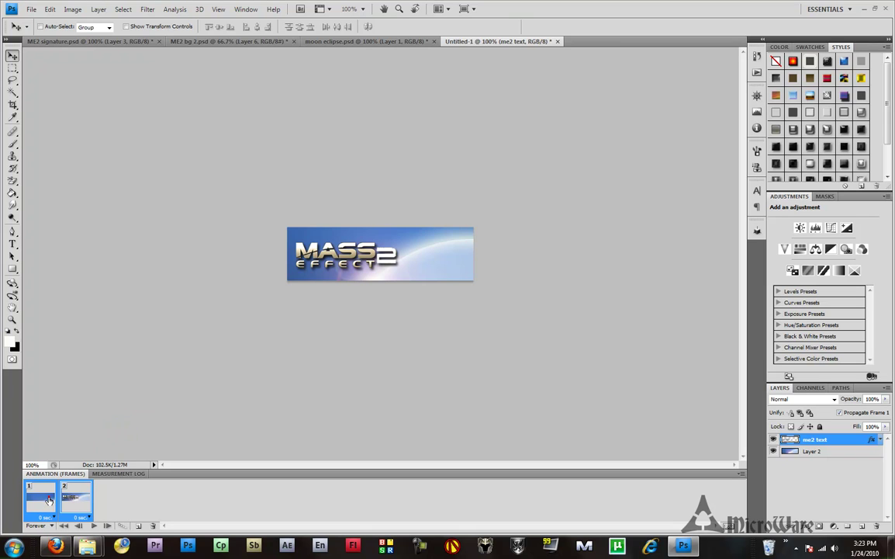
left_click(72, 499)
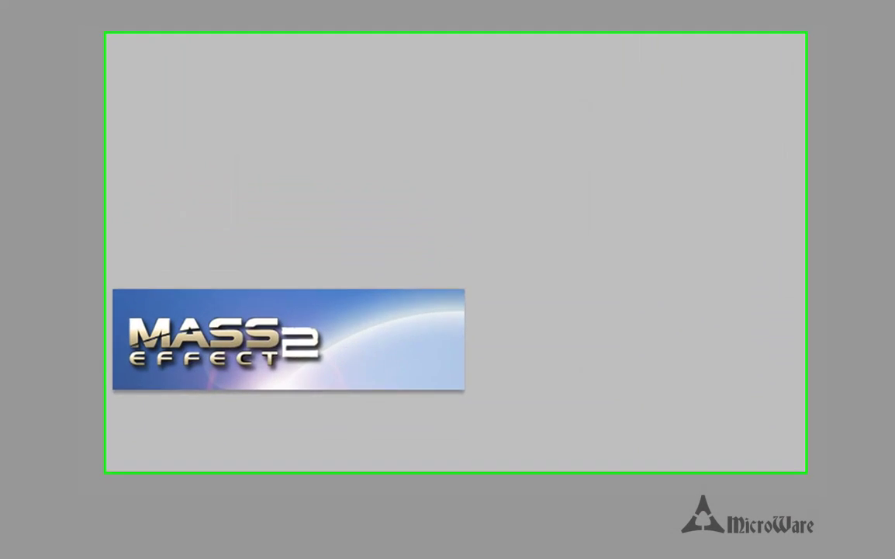
left_click(122, 529)
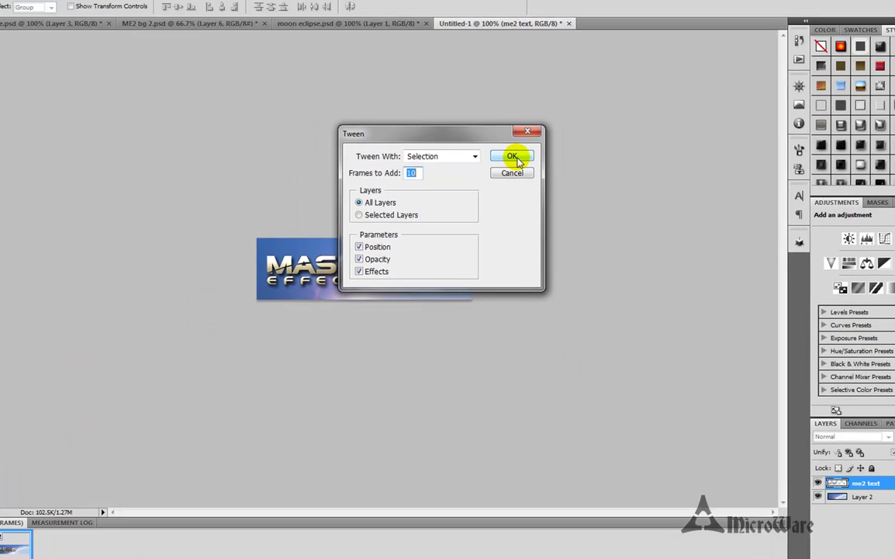
left_click(554, 154)
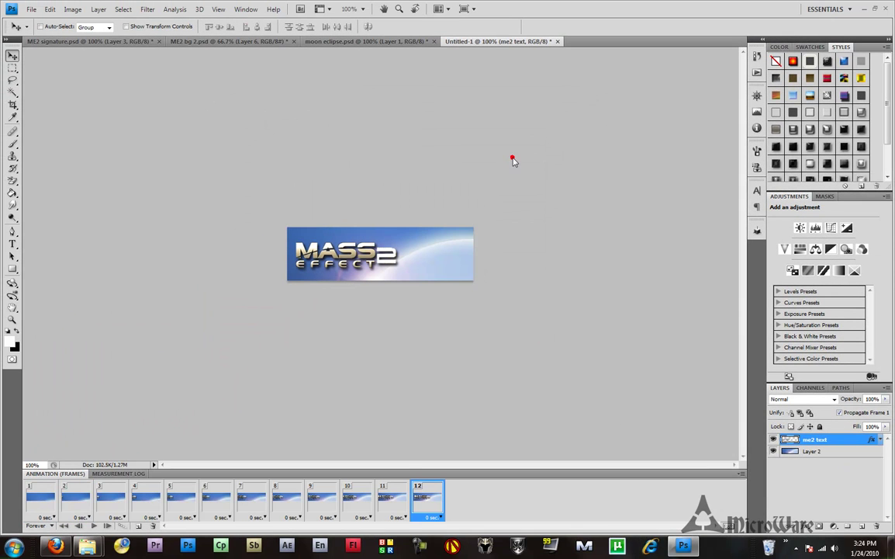
- Give frame 12 a 2-second delay, reselect frame 1, and set looping to Forever
left_click(439, 516)
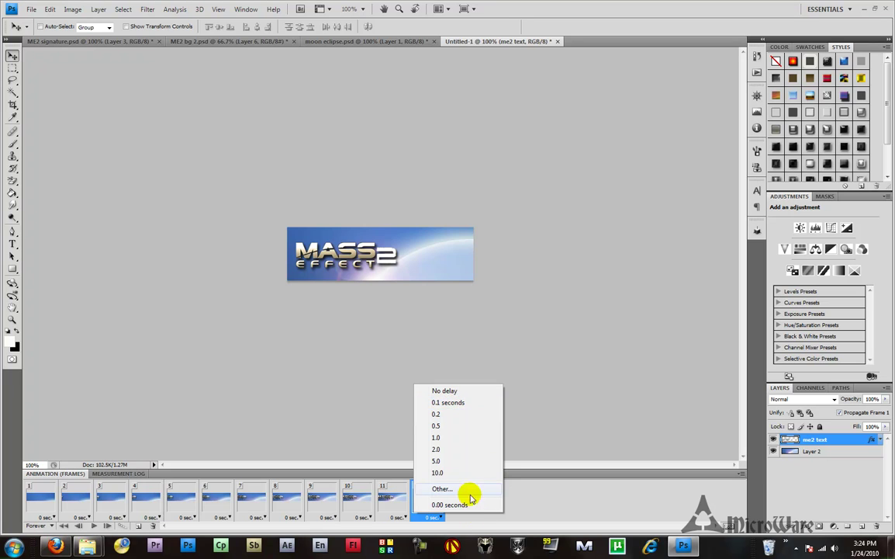
left_click(450, 450)
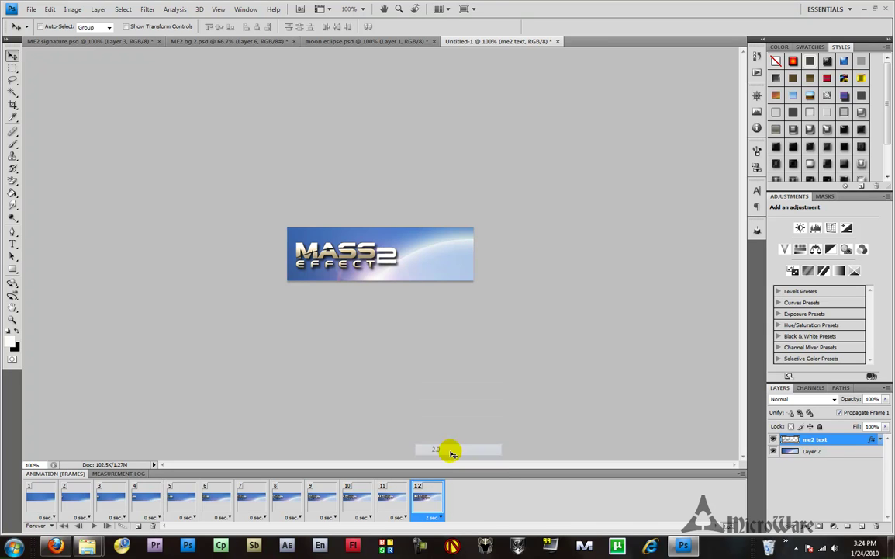
left_click(43, 495)
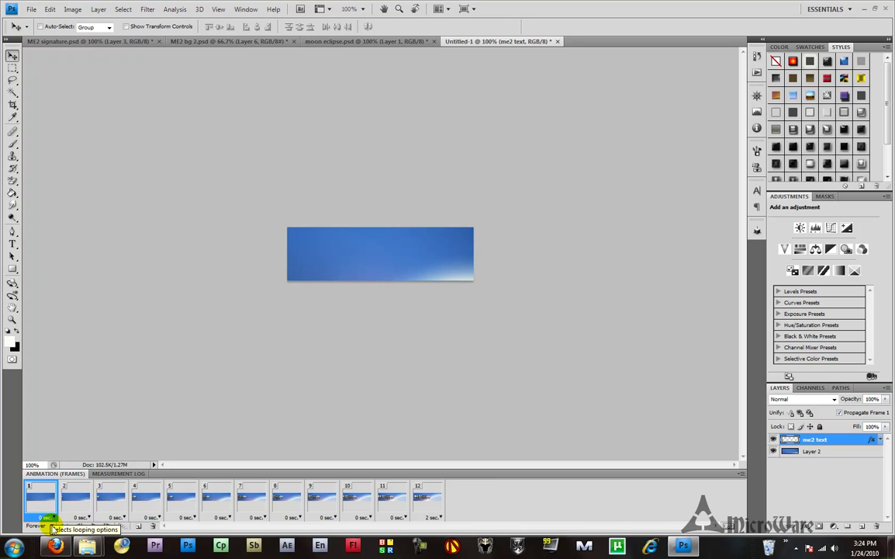
left_click(52, 526)
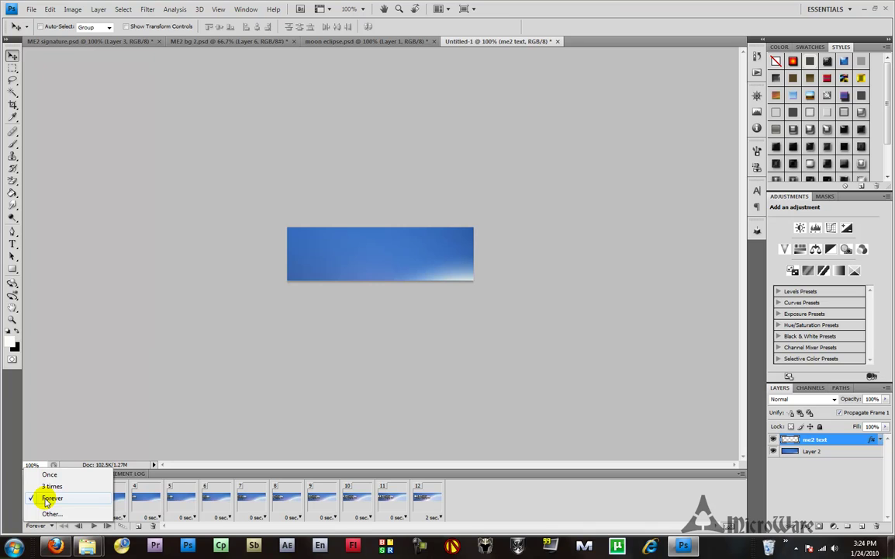
left_click(46, 499)
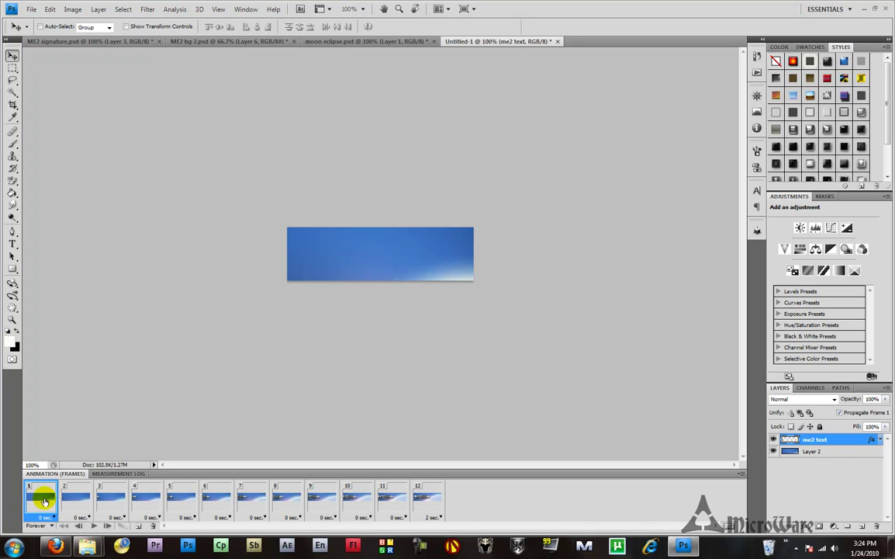
left_click(94, 527)
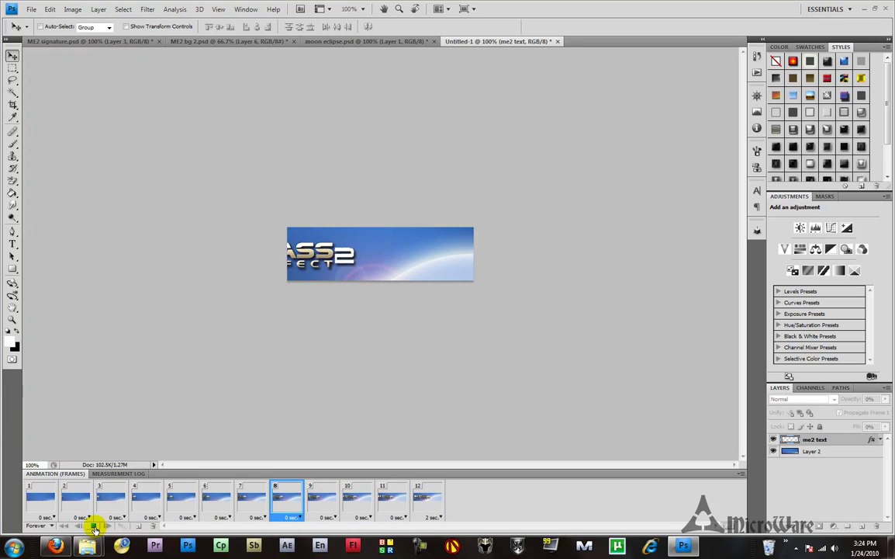
left_click(94, 527)
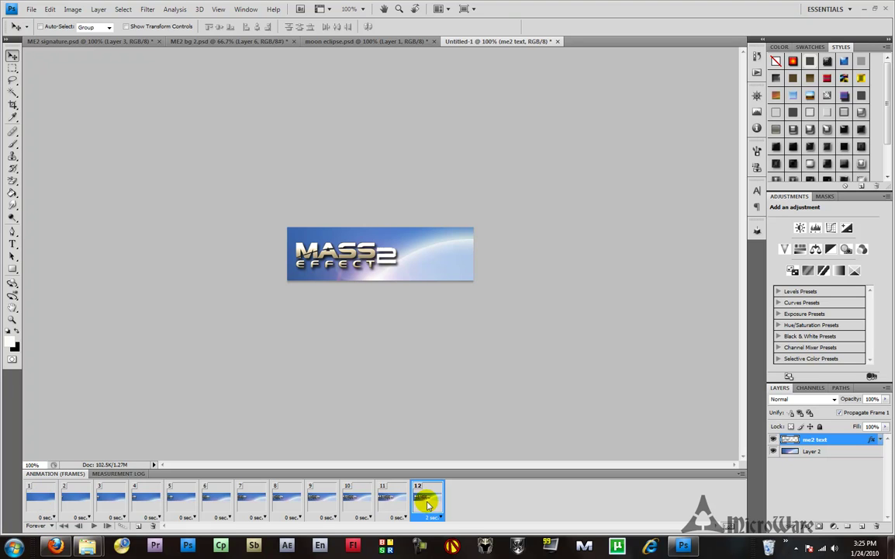
left_click(38, 500, "shift")
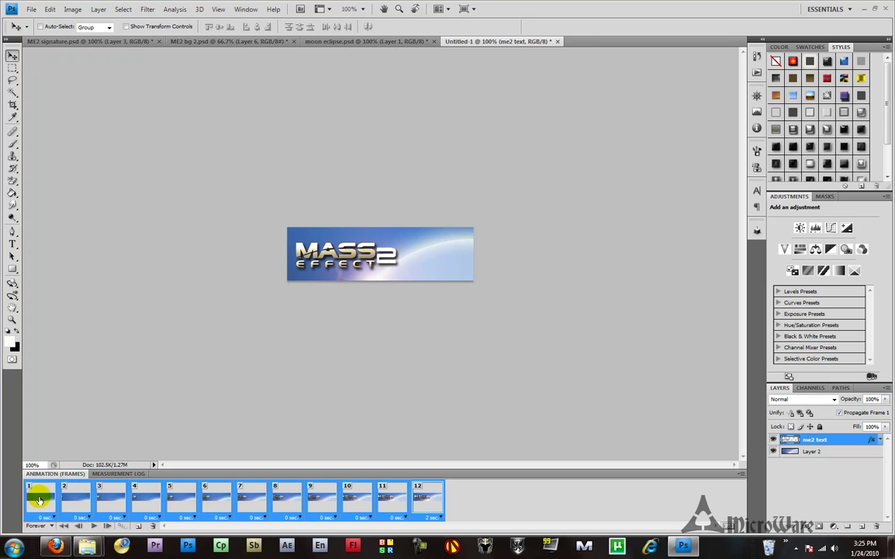
left_click(441, 517)
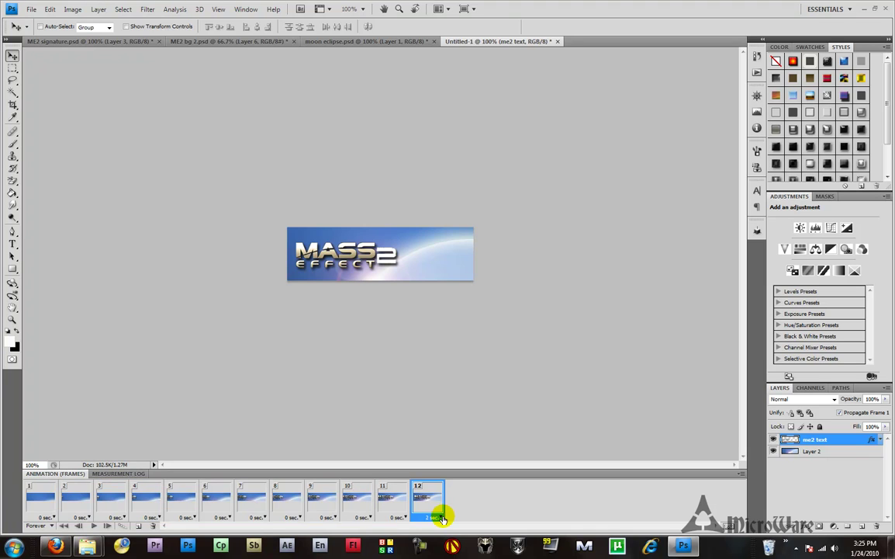
left_click(40, 500, "shift")
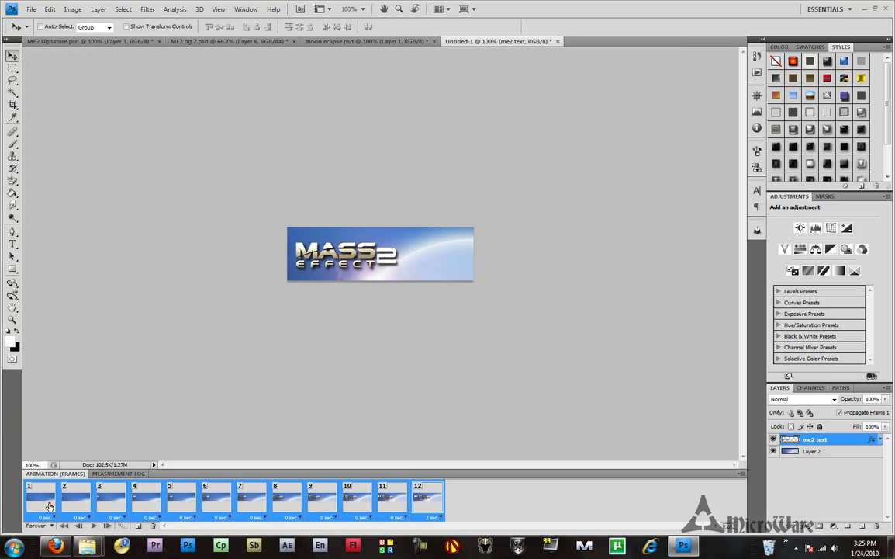
left_click(440, 518)
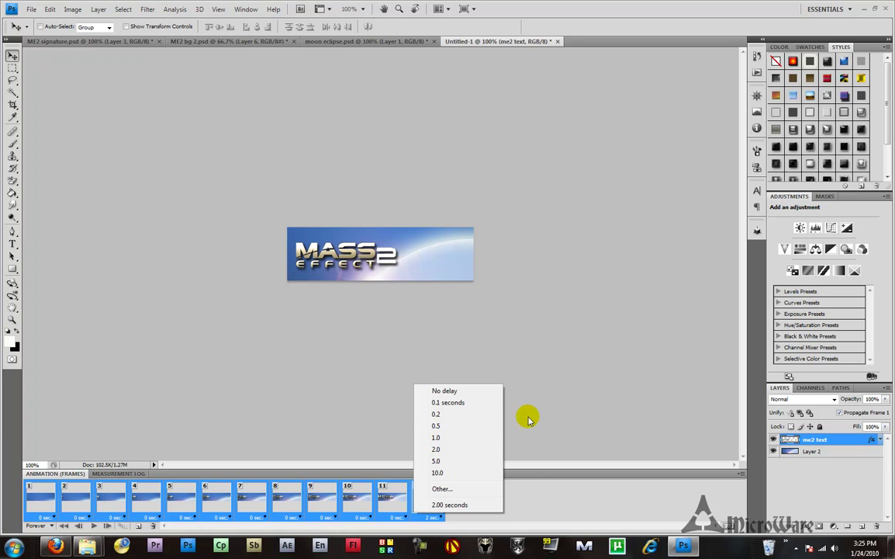
left_click(531, 502)
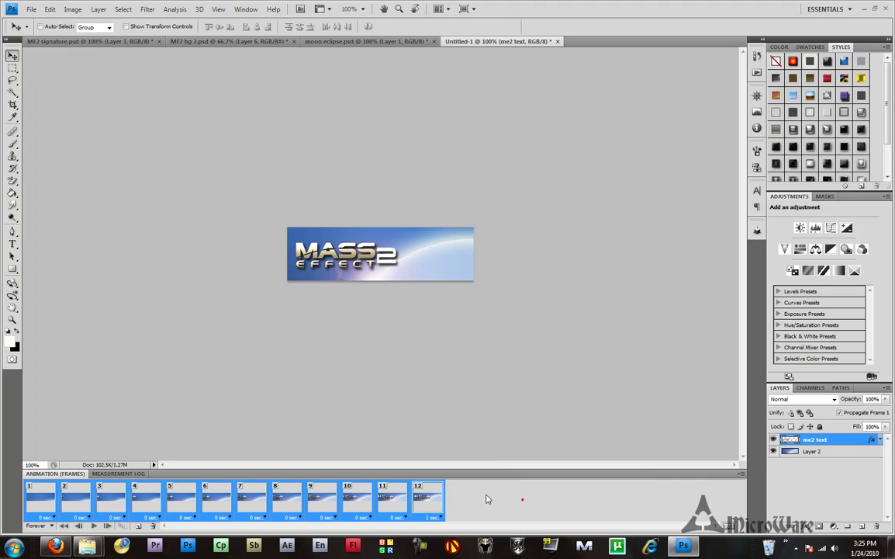
left_click(40, 499)
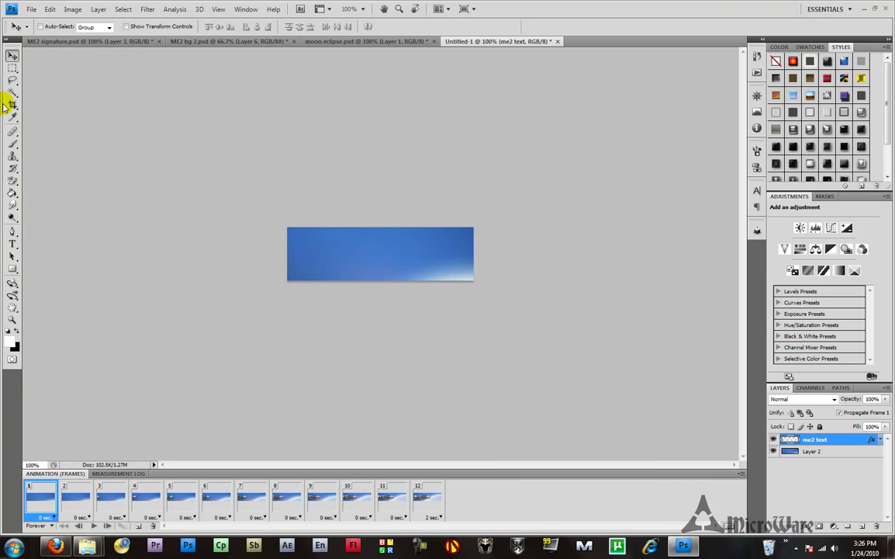
- Export the banner through Save for Web & Devices as a GIF onto the Desktop
left_click(32, 10)
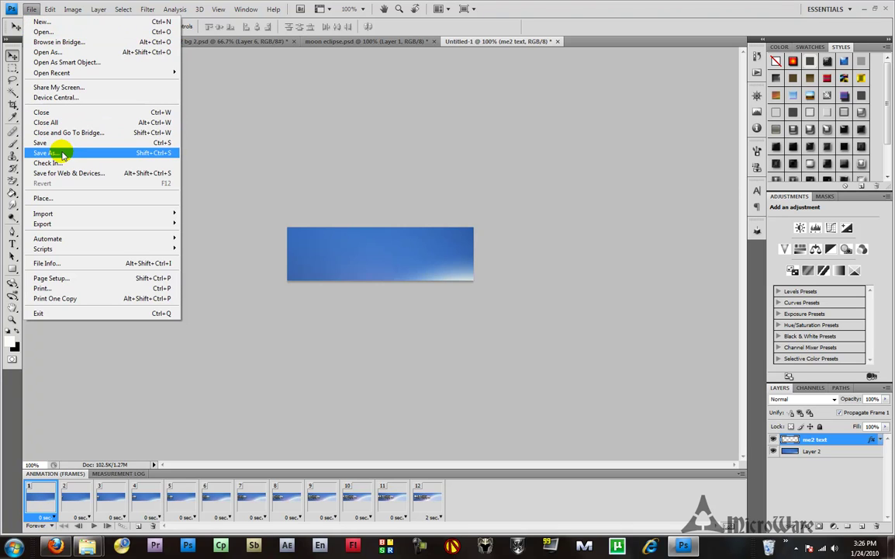
left_click(94, 176)
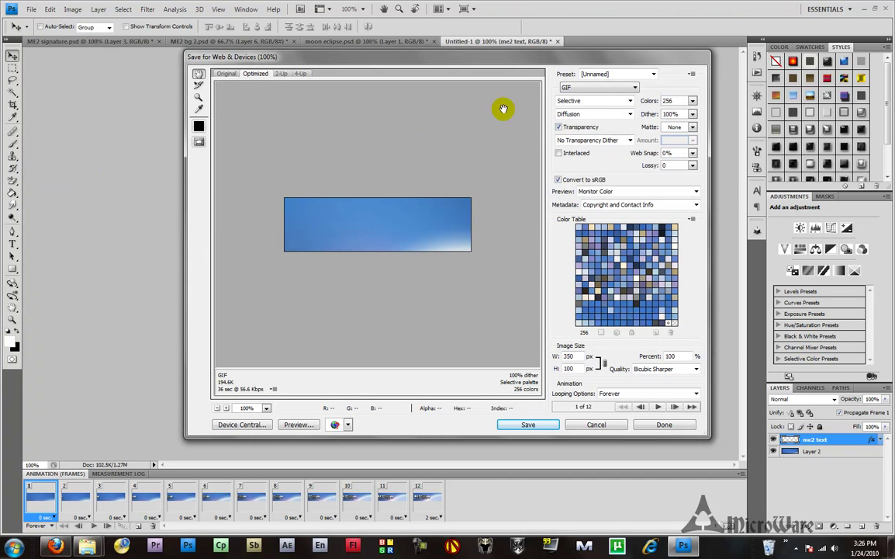
left_click(635, 87)
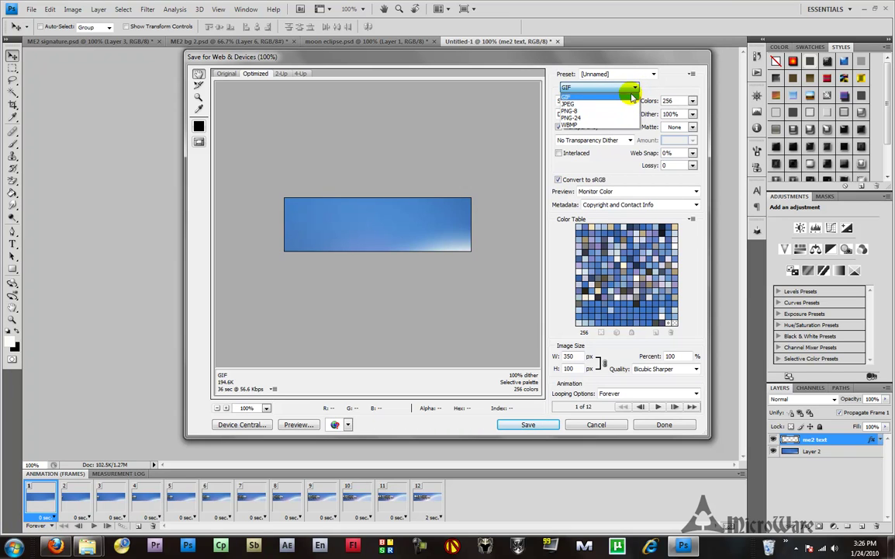
left_click(635, 86)
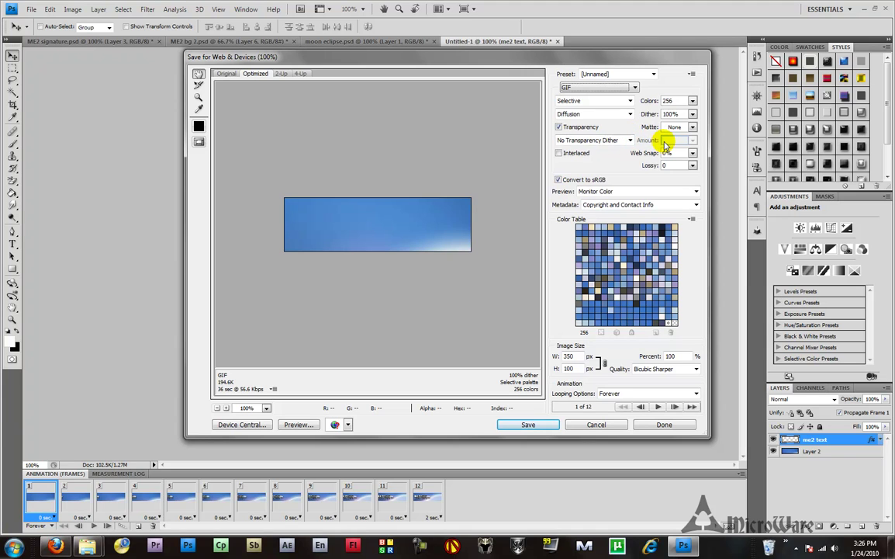
left_click(531, 426)
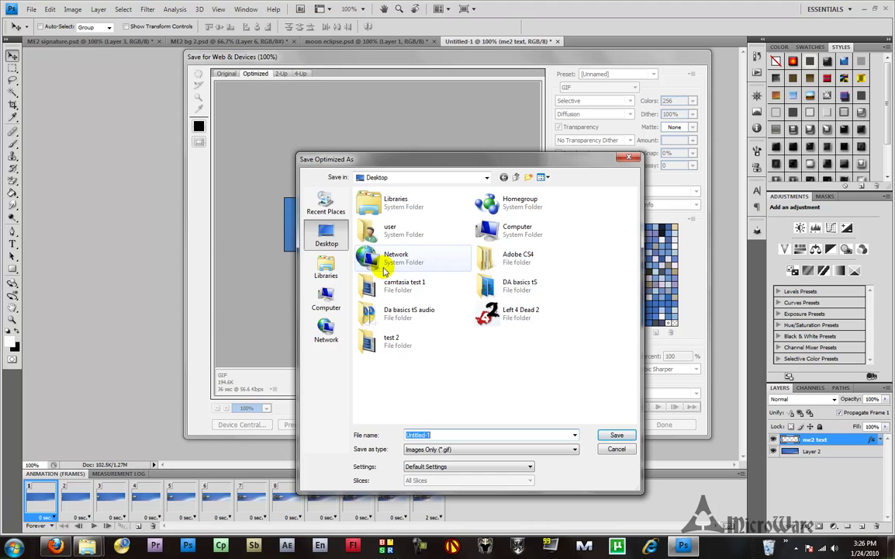
left_click(611, 433)
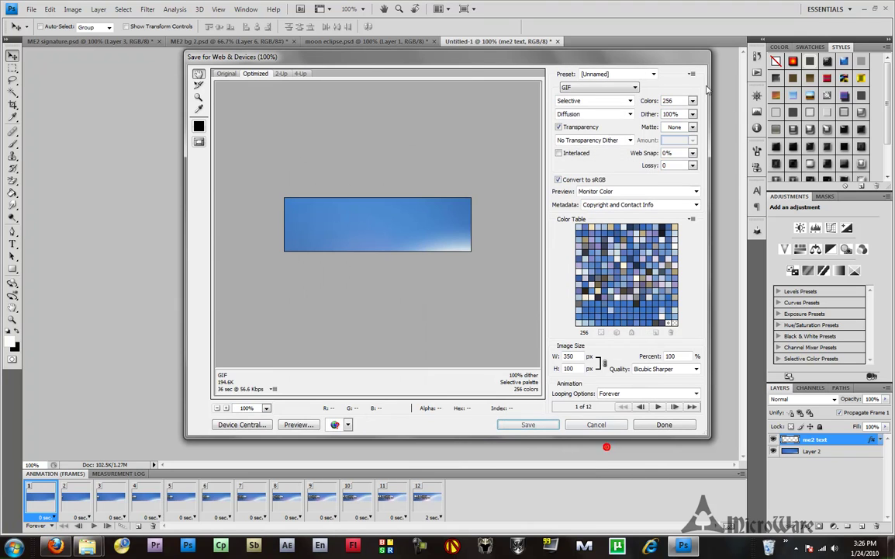
left_click(622, 426)
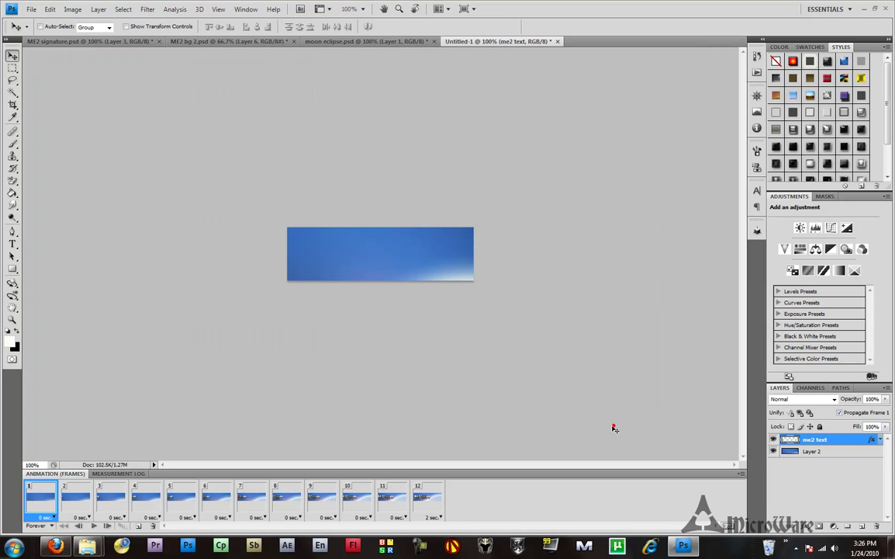